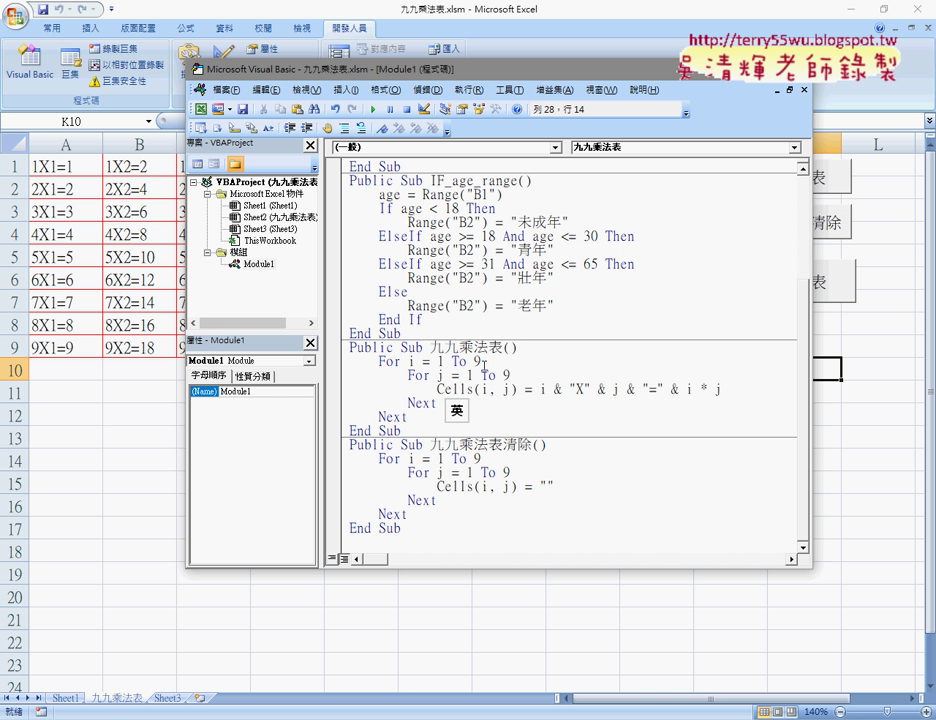
Copy the 九九乘法表 macro and paste a duplicate below its End Sub
{"action": "left_click", "coordinate": [524, 348]}
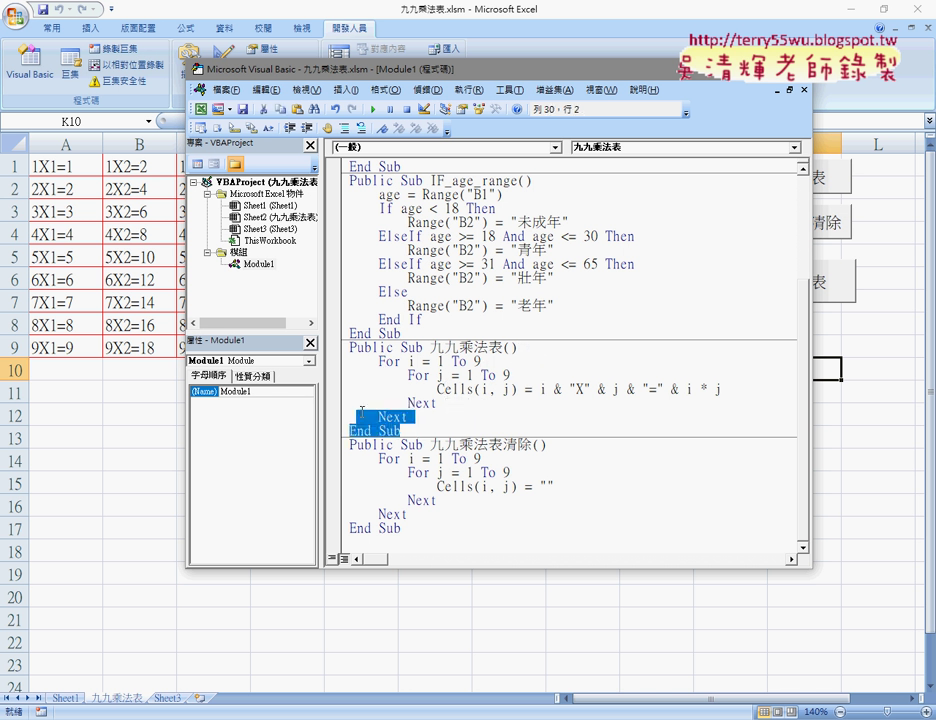
{"action": "left_click_drag", "start_coordinate": [420, 431], "coordinate": [350, 348]}
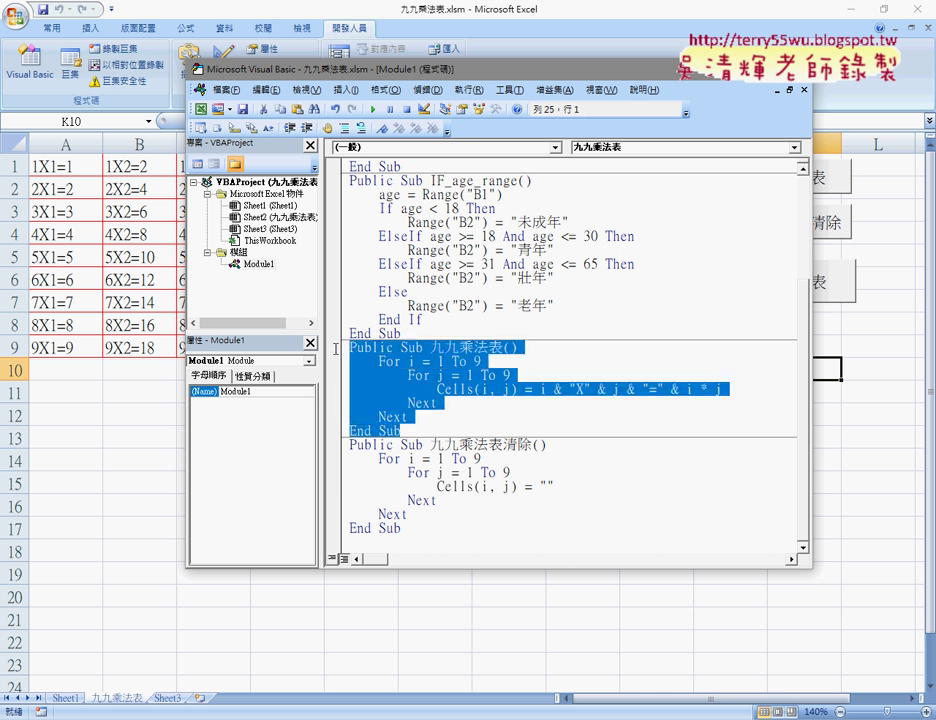
{"action": "right_click", "coordinate": [437, 381]}
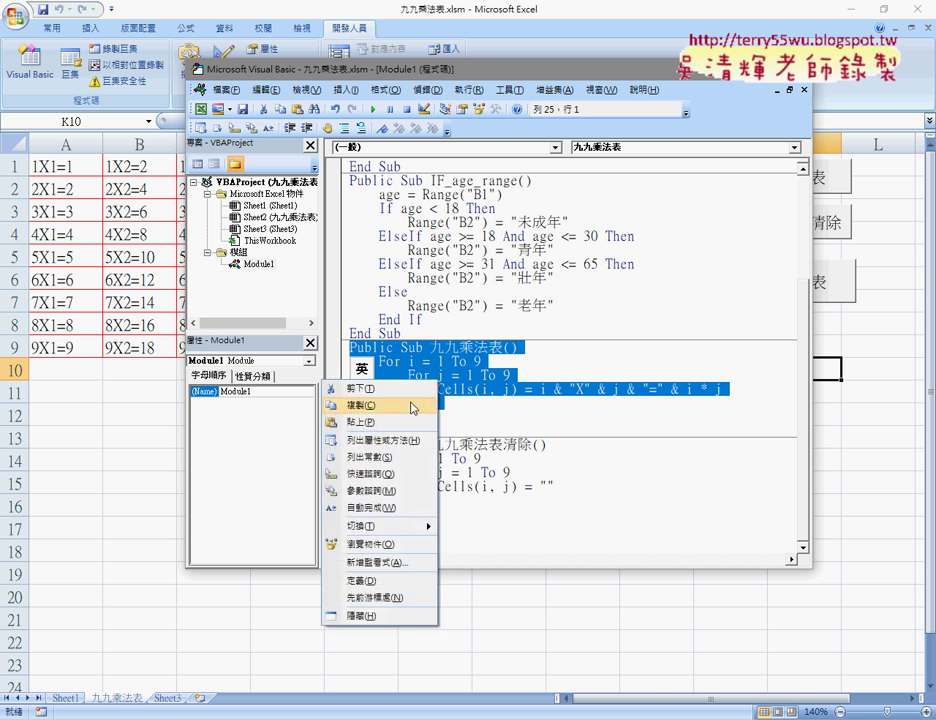
{"action": "left_click", "coordinate": [358, 405]}
{"action": "left_click", "coordinate": [430, 430]}
{"action": "key", "text": "Return"}
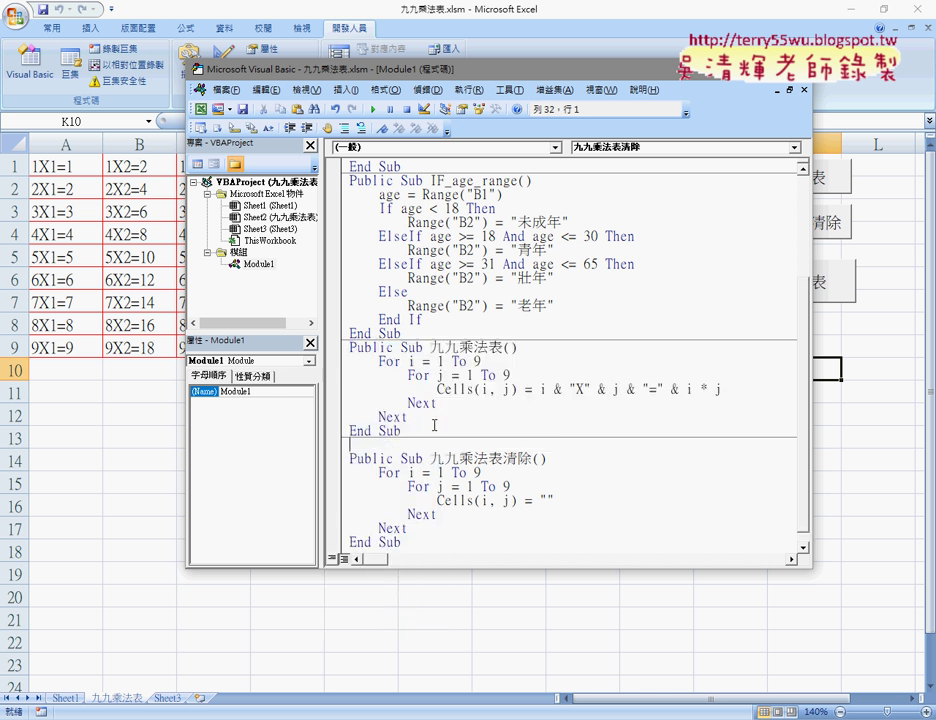
{"action": "type", "text": "Public Sub 九九乘法表()     For i = 1 To 9         For j = 1 To 9             Cells(i, j) = i & \"X\" & j & \"=\" & i * j         Next     Next End Sub"}
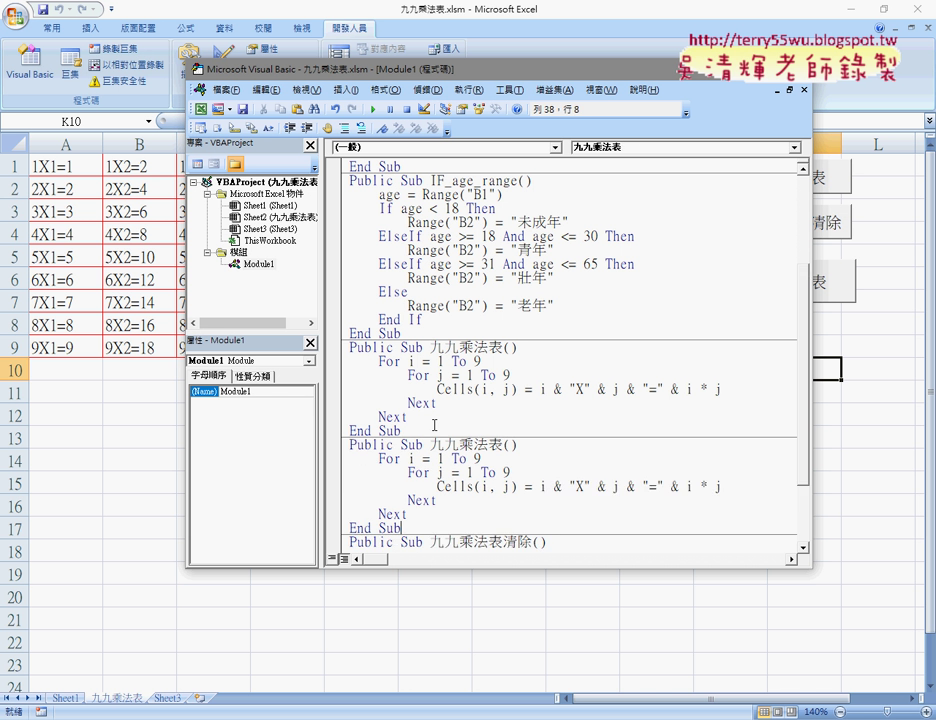
Rename the duplicate to 九九乘法表_do and add an indented blank line under its header
{"action": "left_click", "coordinate": [503, 444]}
{"action": "type", "text": "__"}
{"action": "type", "text": "d"}
{"action": "key", "text": "BackSpace"}
{"action": "key", "text": "BackSpace"}
{"action": "key", "text": "shift"}
{"action": "key", "text": "super+space"}
{"action": "key", "text": "Return"}
{"action": "type", "text": "_"}
{"action": "type", "text": "do"}
{"action": "key", "text": "End"}
{"action": "key", "text": "Return"}
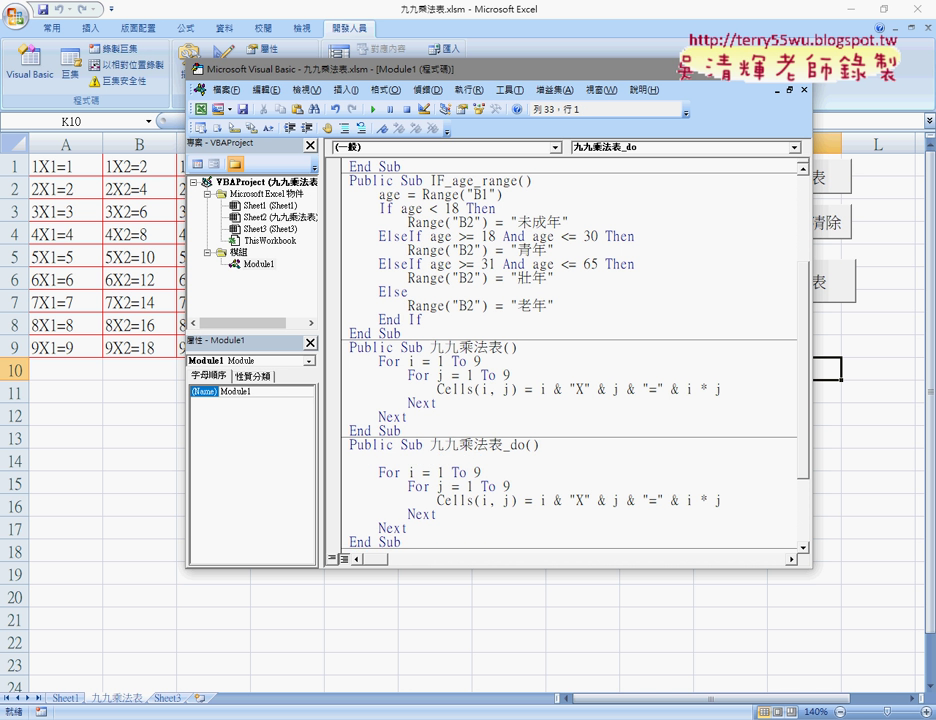
{"action": "key", "text": "Tab"}
Add i = 1 and replace the outer For i = 1 To 9 line with Do While i < 10
{"action": "left_click_drag", "start_coordinate": [481, 472], "coordinate": [331, 471]}
{"action": "left_click", "coordinate": [417, 458]}
{"action": "type", "text": "i"}
{"action": "type", "text": "=1"}
{"action": "left_click_drag", "start_coordinate": [481, 472], "coordinate": [310, 479]}
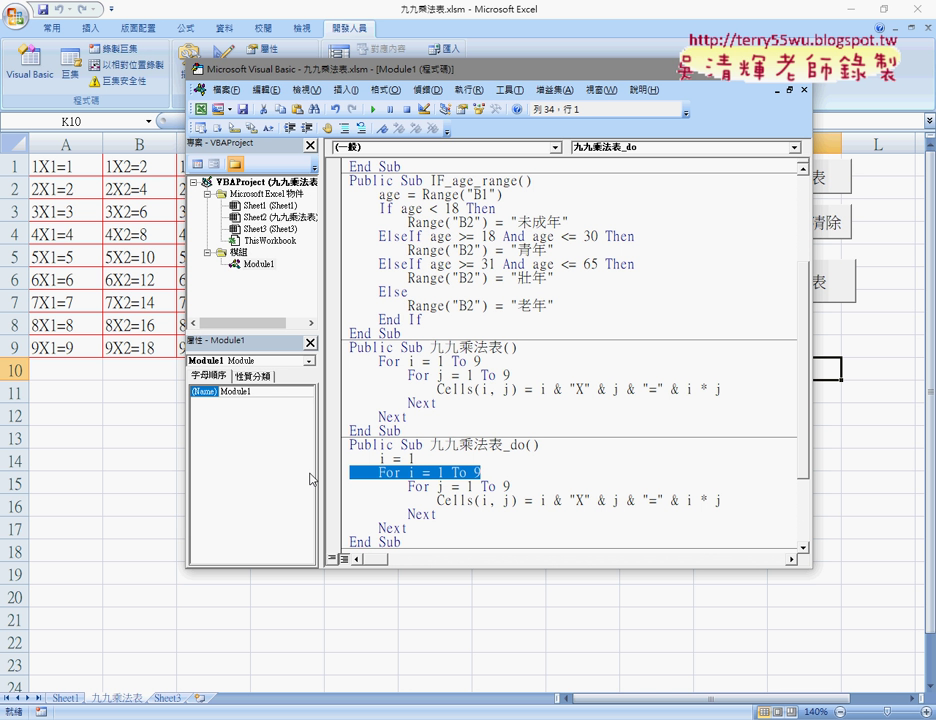
{"action": "key", "text": "Delete"}
{"action": "key", "text": "Tab"}
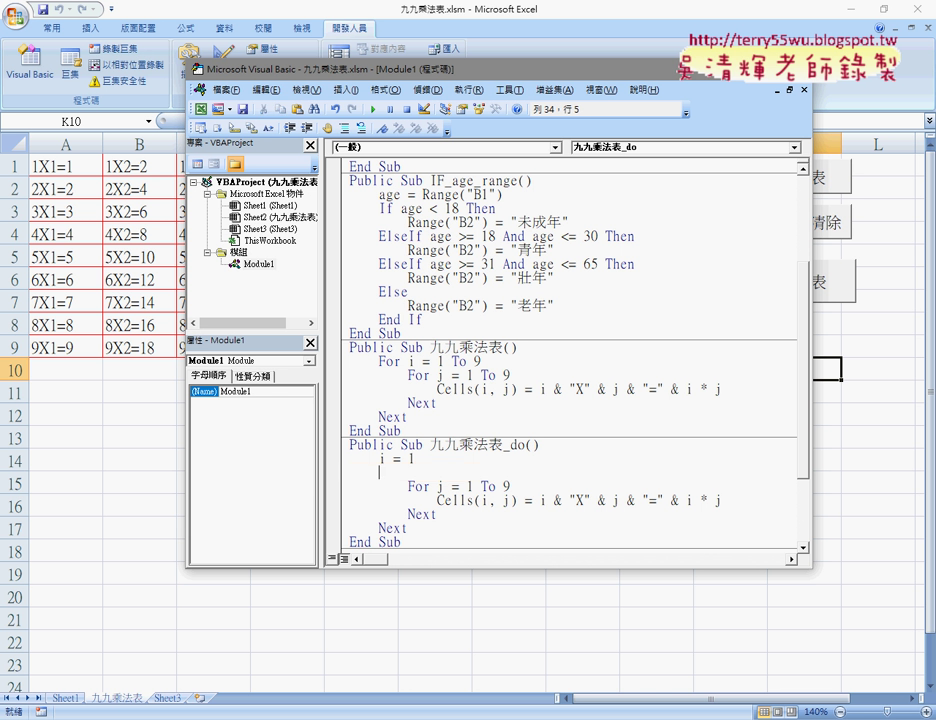
{"action": "type", "text": "do "}
{"action": "type", "text": "whil"}
{"action": "type", "text": "e"}
{"action": "type", "text": " i"}
{"action": "type", "text": "<10"}
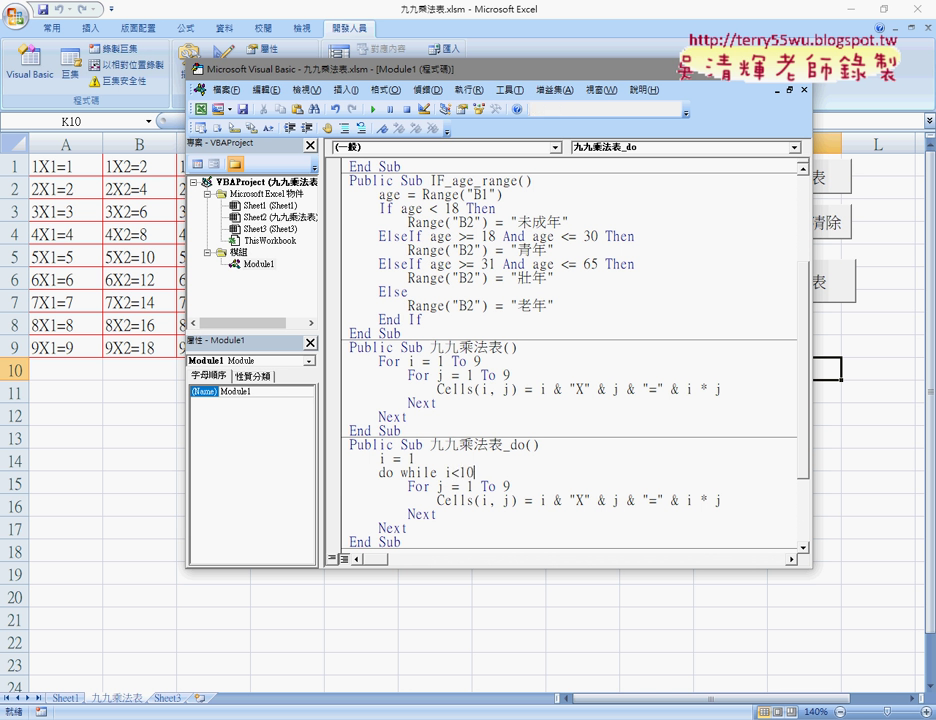
{"action": "type", "text": ":"}
{"action": "key", "text": "BackSpace"}
{"action": "key", "text": "Down"}
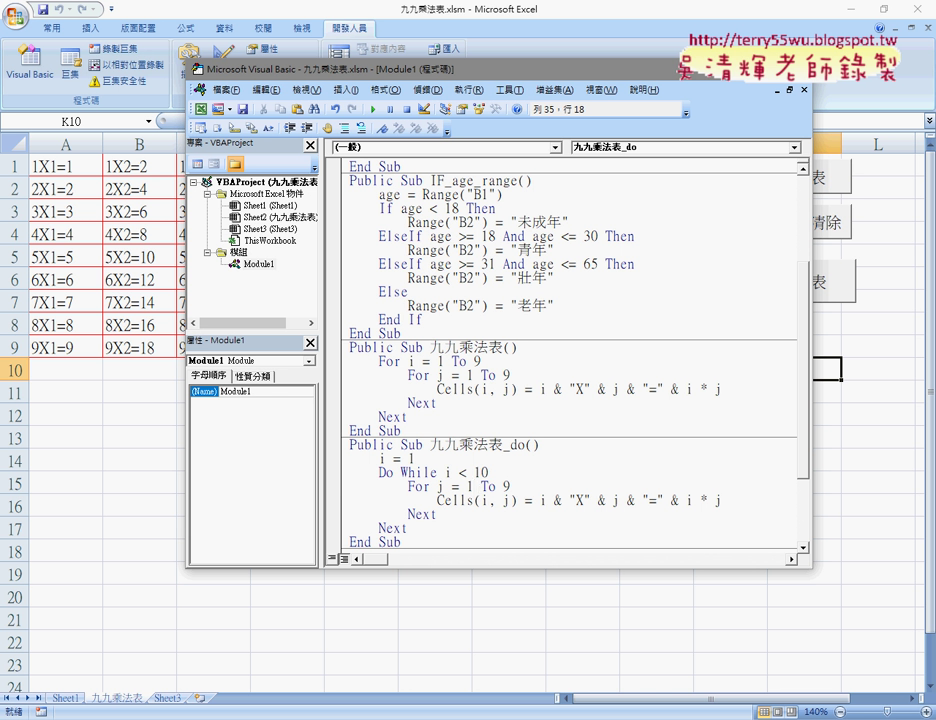
Replace the outer Next with Loop and open a new line after the inner Next
{"action": "key", "text": "Down"}
{"action": "key", "text": "Down"}
{"action": "key", "text": "Down"}
{"action": "key", "text": "BackSpace"}
{"action": "key", "text": "BackSpace"}
{"action": "key", "text": "BackSpace"}
{"action": "key", "text": "BackSpace"}
{"action": "type", "text": "loop"}
{"action": "left_click", "coordinate": [436, 416]}
{"action": "key", "text": "Return"}
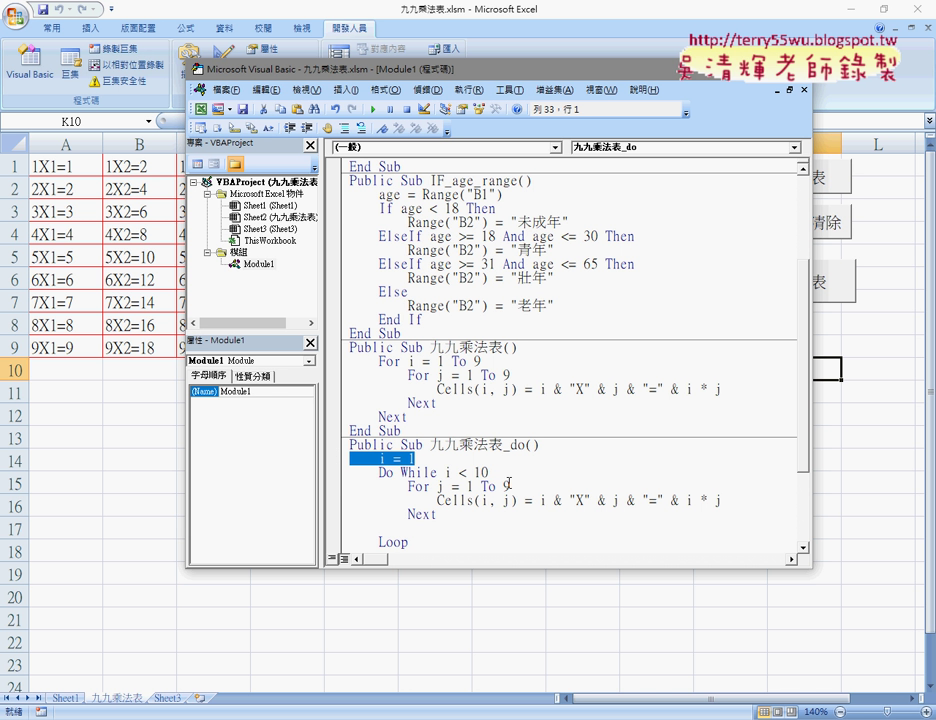
Enter the counter increment i = i + 1 on the line after the inner Next
{"action": "left_click_drag", "start_coordinate": [406, 472], "coordinate": [488, 472]}
{"action": "left_click", "coordinate": [350, 472]}
{"action": "left_click", "coordinate": [406, 526]}
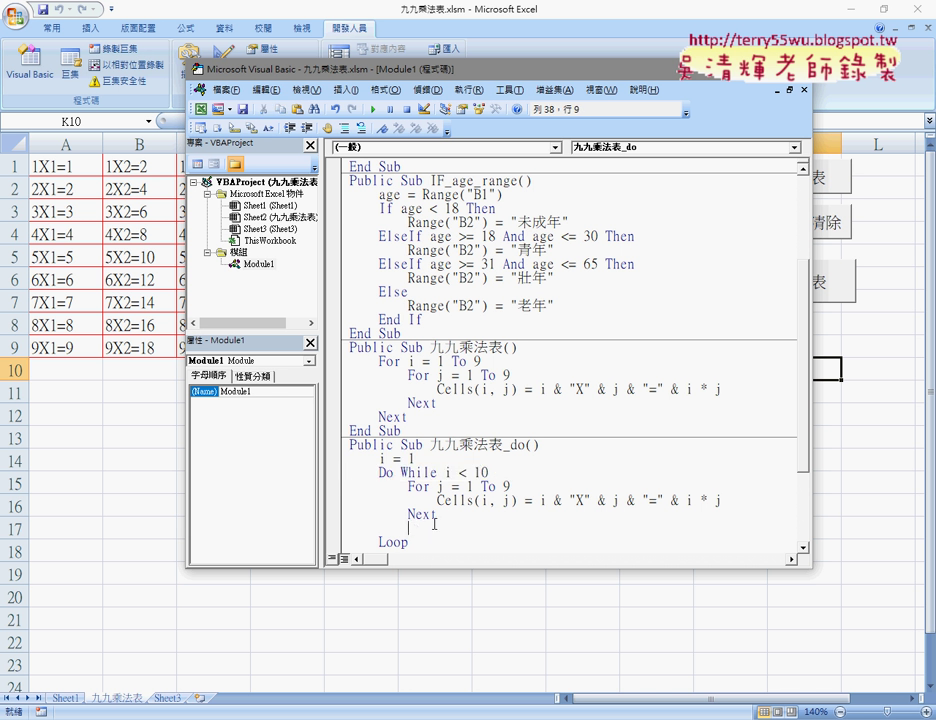
{"action": "type", "text": "i"}
{"action": "type", "text": "+="}
{"action": "type", "text": "1"}
{"action": "key", "text": "BackSpace"}
{"action": "key", "text": "BackSpace"}
{"action": "key", "text": "BackSpace"}
{"action": "type", "text": "=i"}
{"action": "type", "text": "+1"}
{"action": "left_click", "coordinate": [633, 430]}
{"action": "left_click_drag", "start_coordinate": [511, 72], "coordinate": [533, 64]}
Run 九九乘法表清除 to clear the multiplication table on the sheet
{"action": "left_click", "coordinate": [460, 394]}
{"action": "scroll", "coordinate": [532, 409], "scroll_direction": "down", "scroll_amount": 3}
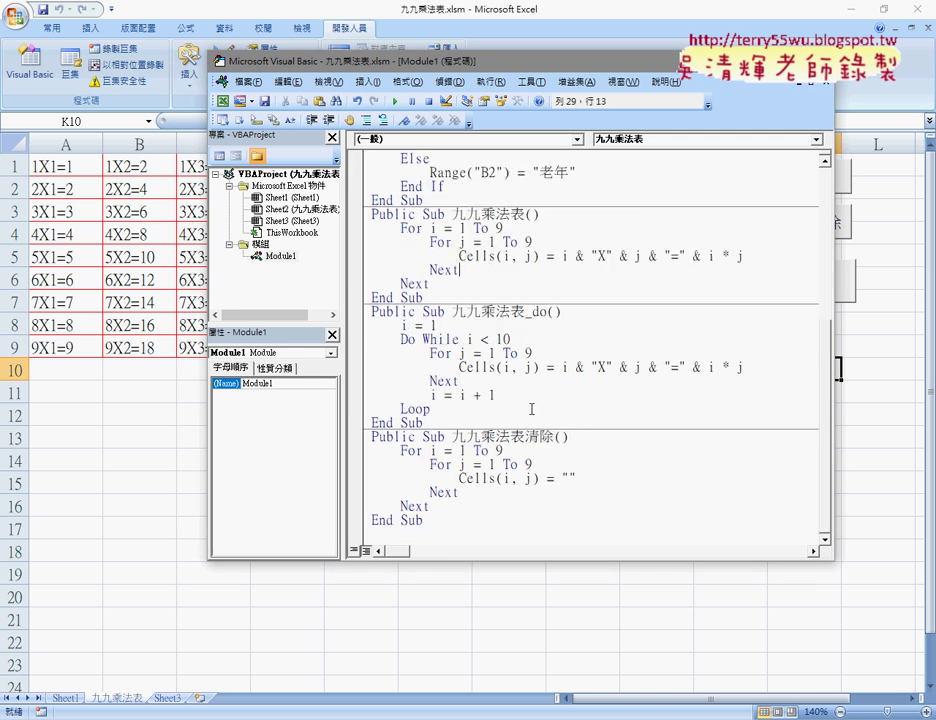
{"action": "left_click", "coordinate": [497, 464]}
{"action": "left_click", "coordinate": [395, 101]}
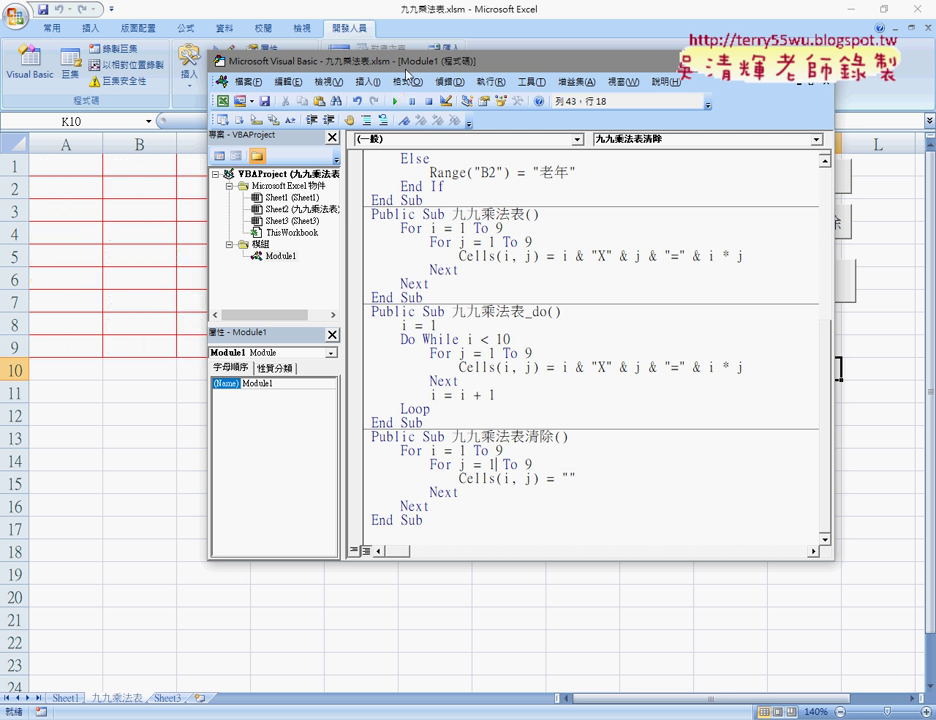
Run 九九乘法表_do and move the code window to reveal the refilled A1:I9 table
{"action": "left_click_drag", "start_coordinate": [406, 68], "coordinate": [500, 67]}
{"action": "left_click", "coordinate": [546, 352]}
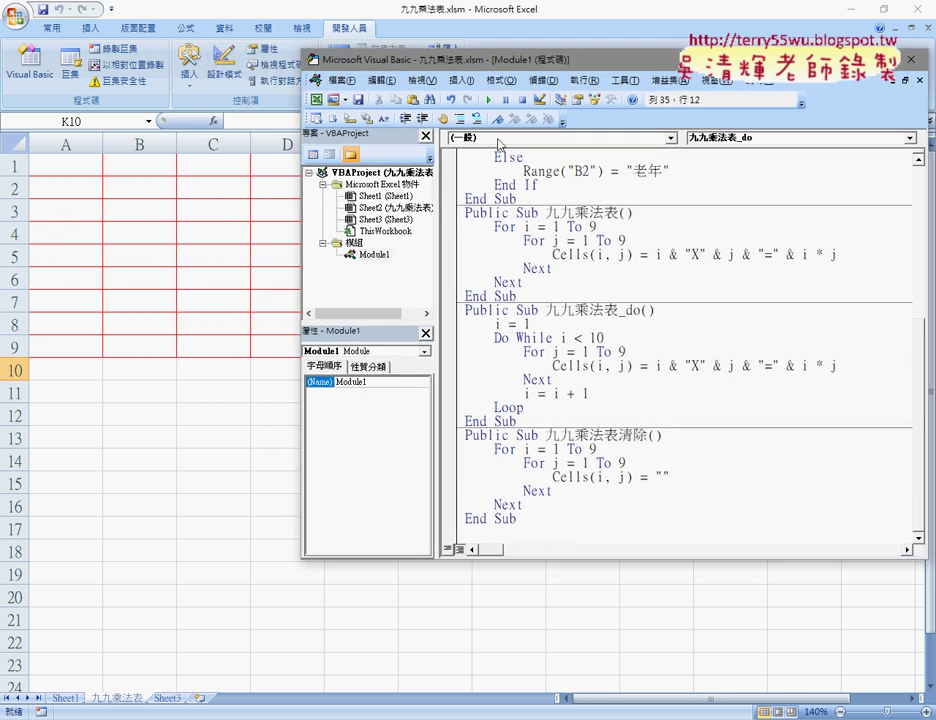
{"action": "left_click", "coordinate": [488, 100]}
{"action": "mouse_move", "coordinate": [494, 61]}
{"action": "left_mouse_down"}
{"action": "mouse_move", "coordinate": [448, 402]}
{"action": "mouse_move", "coordinate": [461, 348]}
{"action": "mouse_move", "coordinate": [430, 131]}
{"action": "left_mouse_up"}
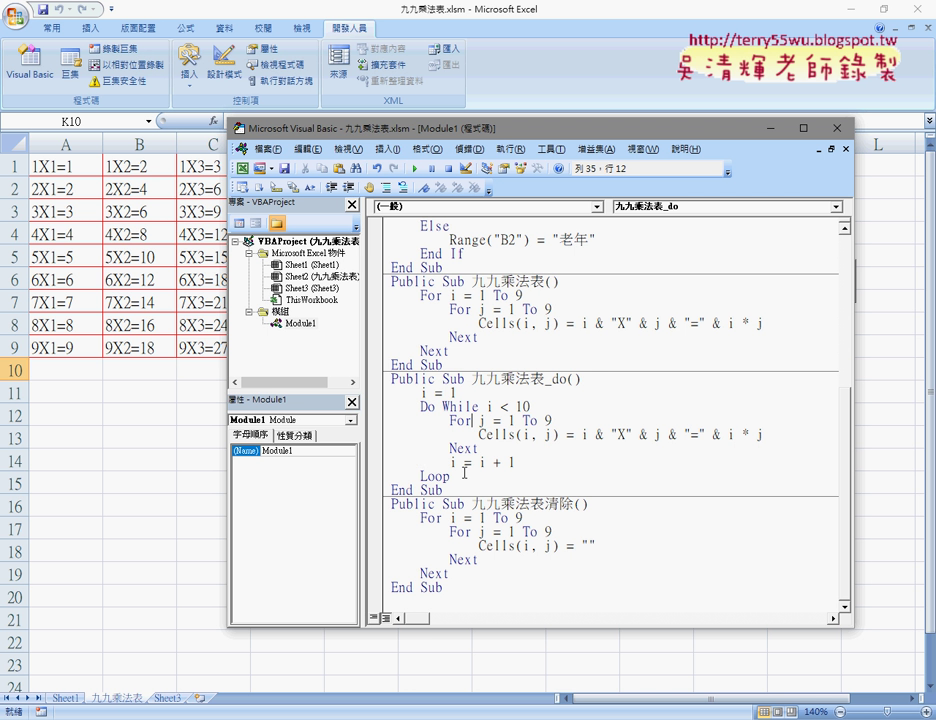
{"action": "left_click_drag", "start_coordinate": [444, 407], "coordinate": [420, 407]}
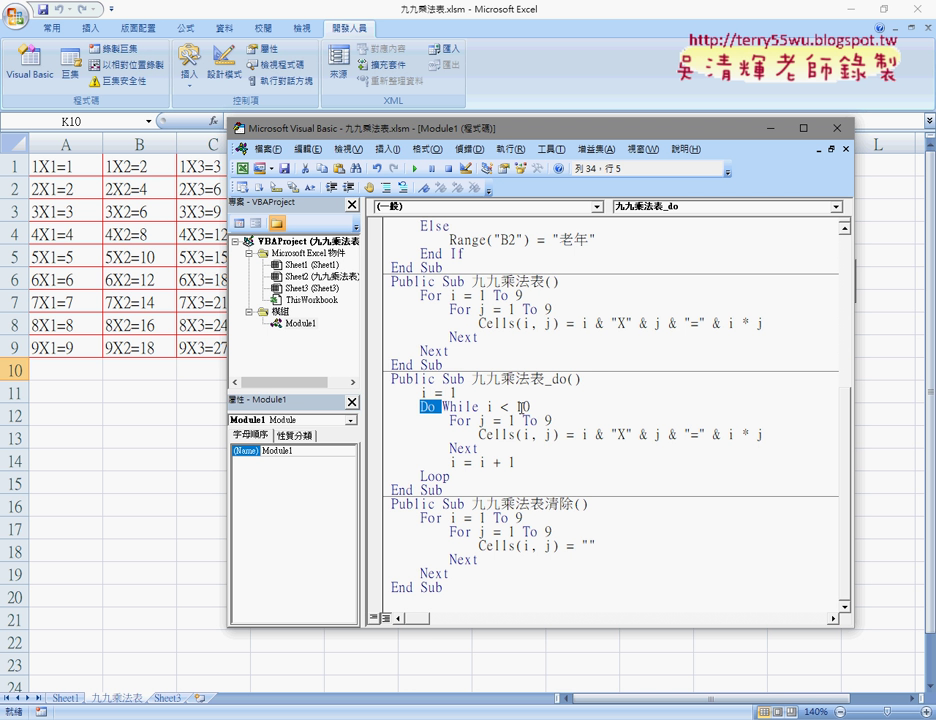
Turn Do While i < 10 into While i < 10 and replace Loop with Wend
{"action": "key", "text": "Delete"}
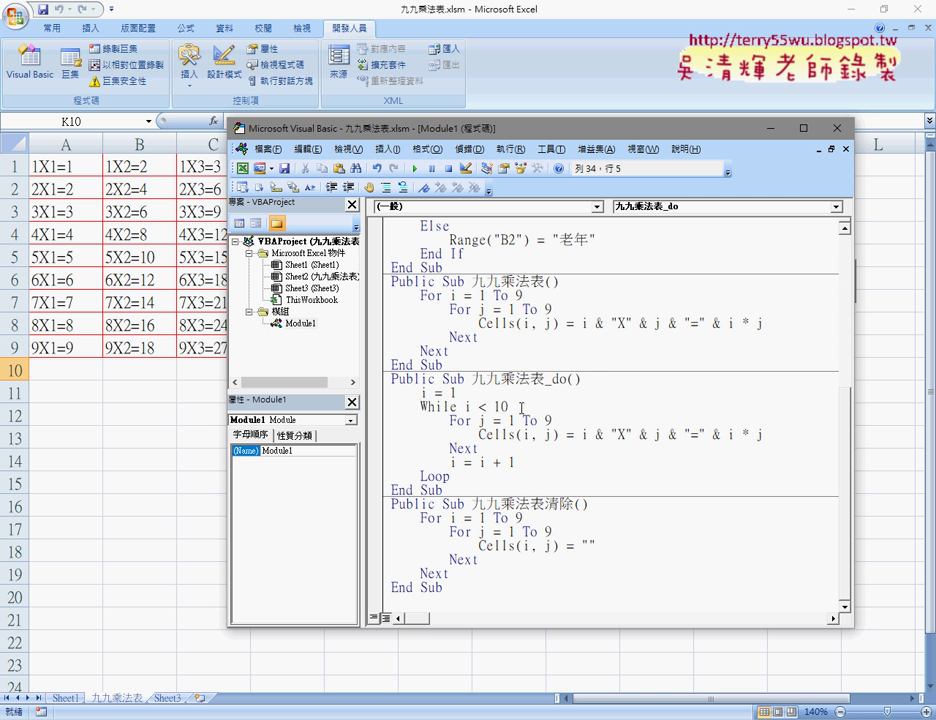
{"action": "key", "text": "Down"}
{"action": "key", "text": "Down"}
{"action": "key", "text": "Down"}
{"action": "key", "text": "Down"}
{"action": "key", "text": "Down"}
{"action": "key", "text": "Delete"}
{"action": "key", "text": "Delete"}
{"action": "key", "text": "Delete"}
{"action": "key", "text": "Delete"}
{"action": "type", "text": "we"}
{"action": "type", "text": "nd"}
{"action": "key", "text": "Down"}
Clear the table with 九九乘法表清除, then run 九九乘法表_do to refill A1:I9
{"action": "left_click", "coordinate": [484, 546]}
{"action": "left_click", "coordinate": [414, 168]}
{"action": "left_click", "coordinate": [464, 448]}
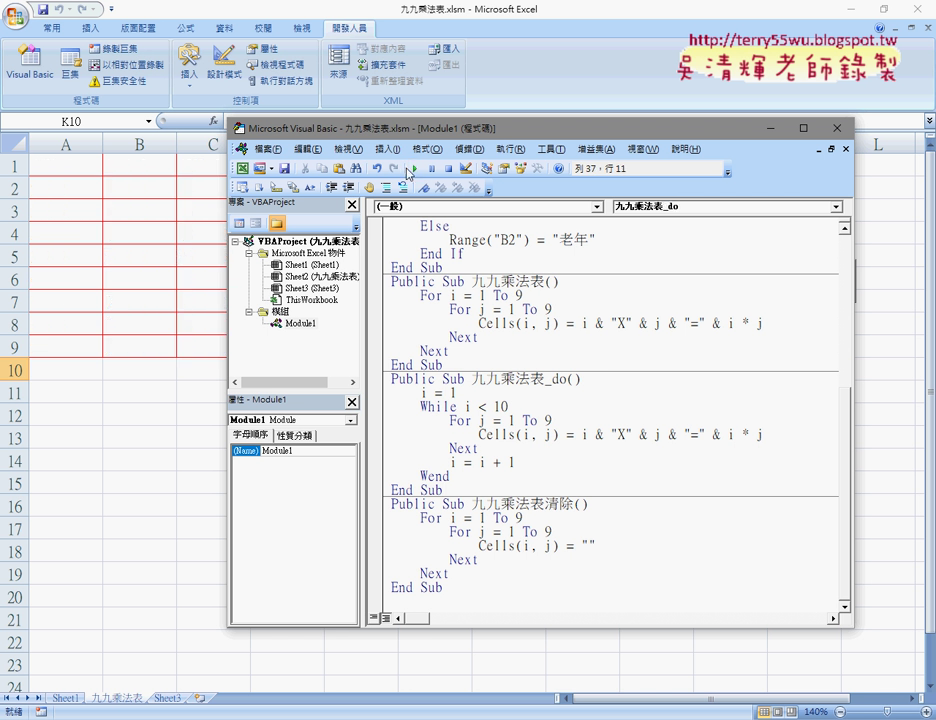
{"action": "left_click", "coordinate": [416, 168]}
{"action": "left_click_drag", "start_coordinate": [452, 132], "coordinate": [624, 77]}
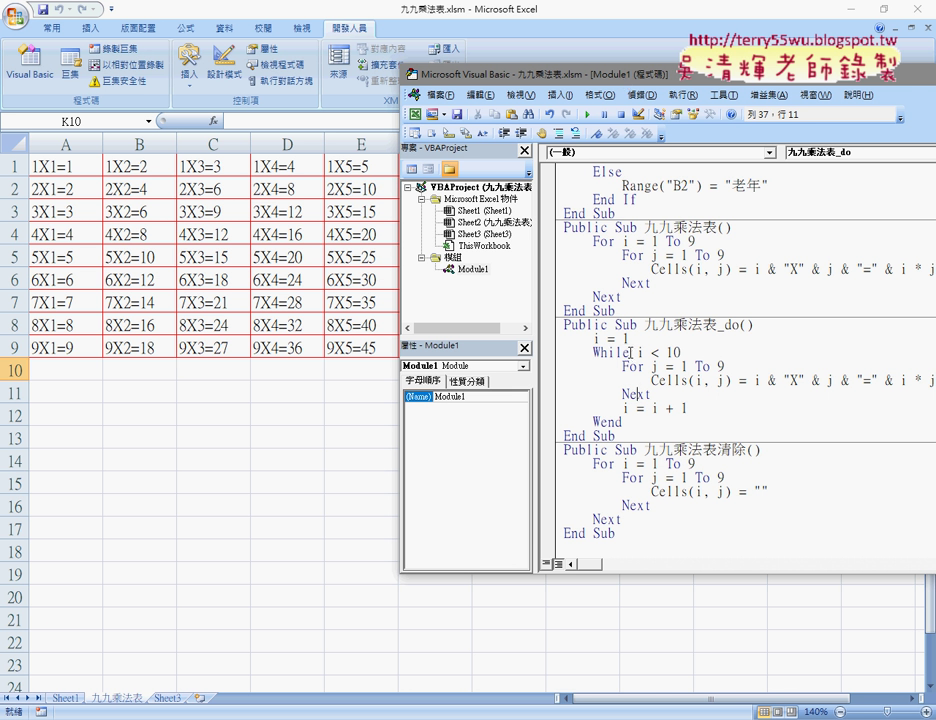
{"action": "left_click_drag", "start_coordinate": [630, 352], "coordinate": [594, 340]}
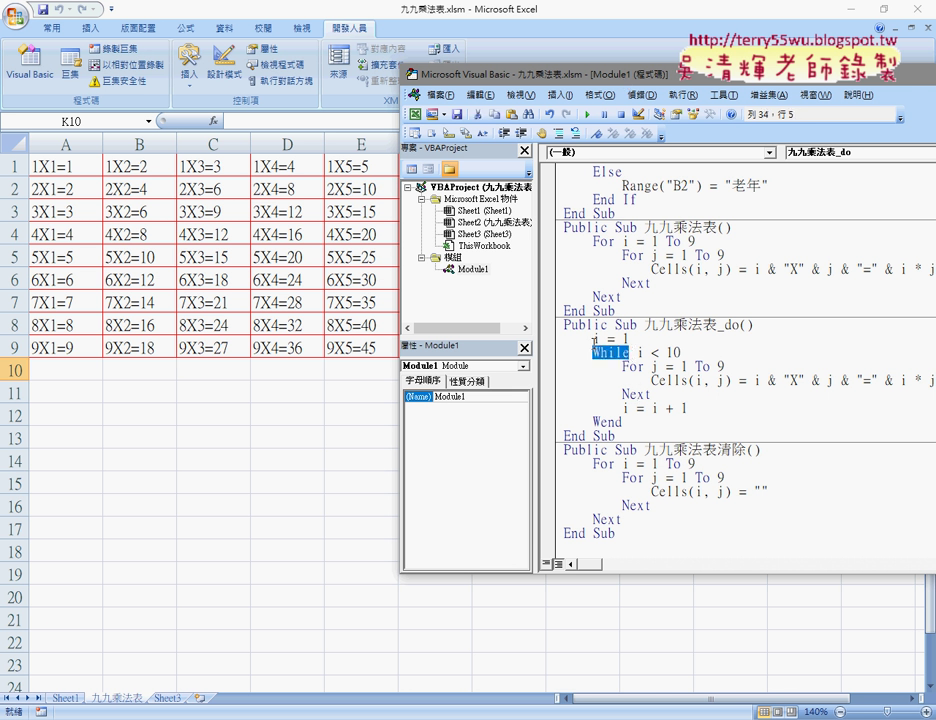